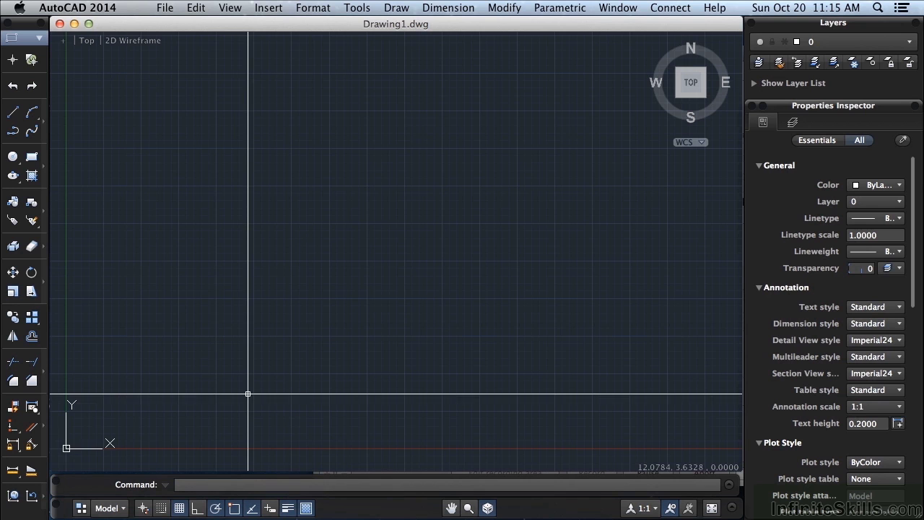
Step: Enter CIRCLE at the command line so AutoCAD prompts for the circle's center point
click(200, 484)
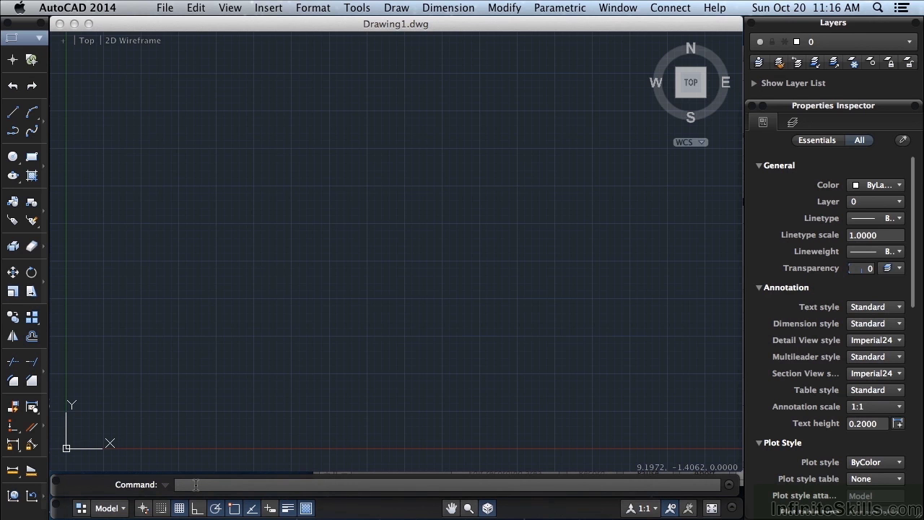
click(193, 485)
text(CIRCLE)
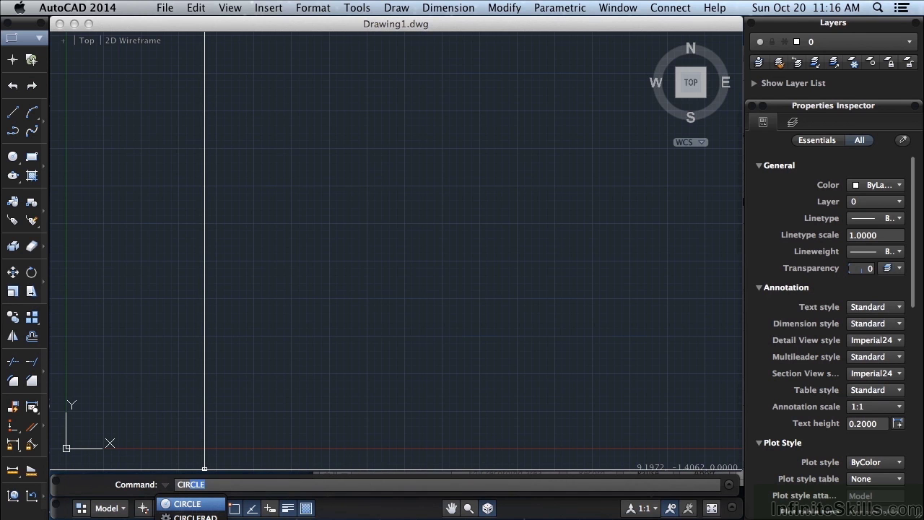
key(Return)
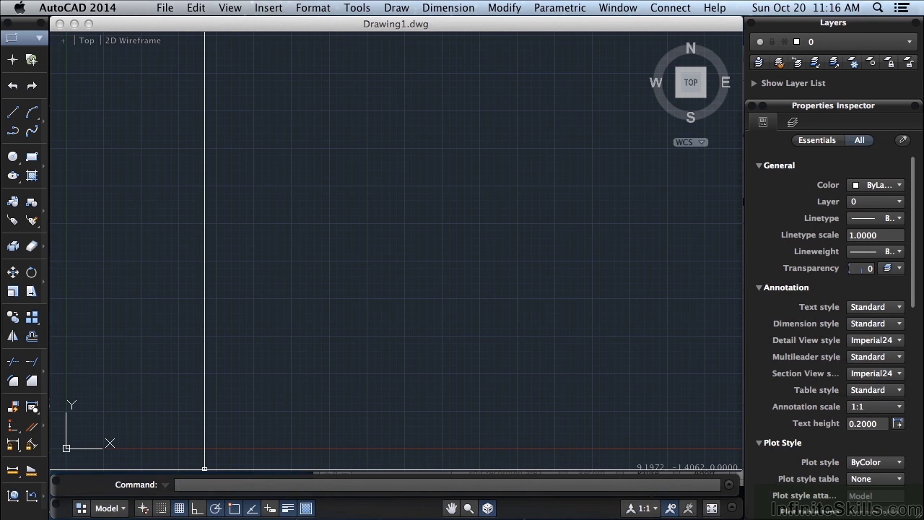
text(CIRCLE)
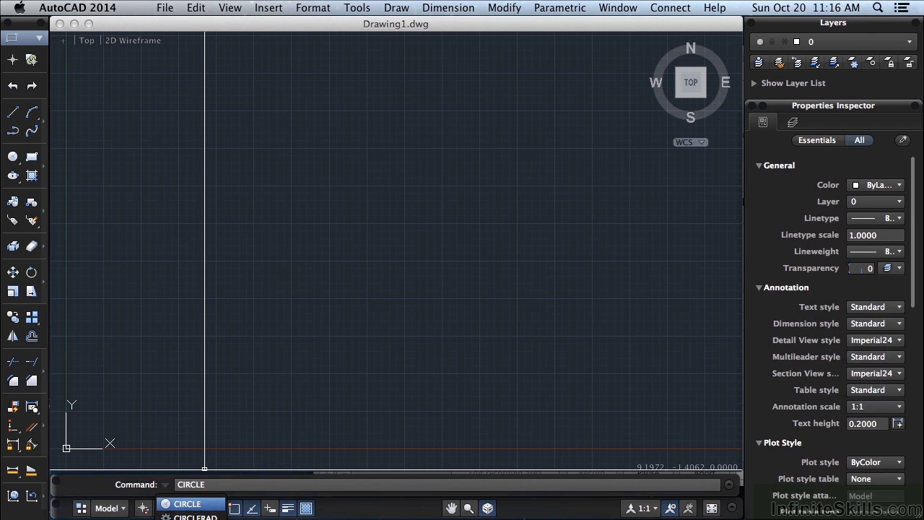
key(Return)
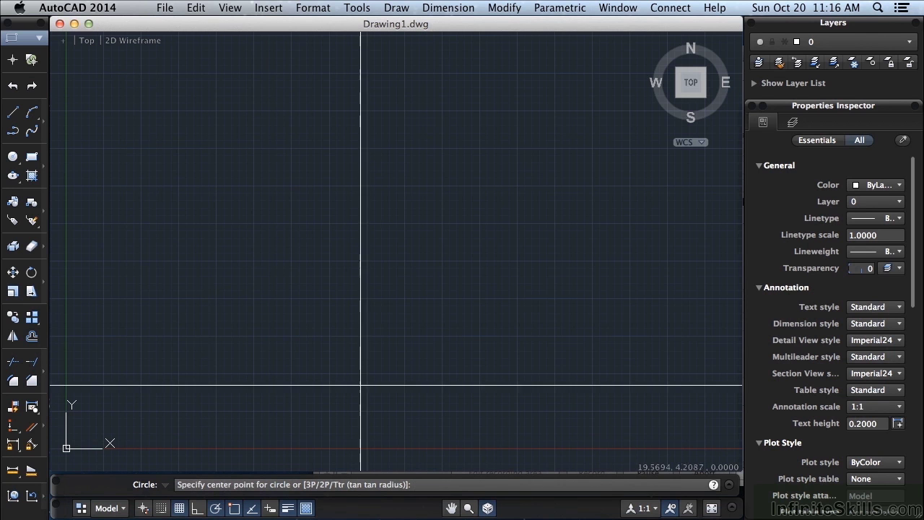
Step: Cancel the pending Circle prompt and turn on Dynamic Input in the status bar
key(Escape)
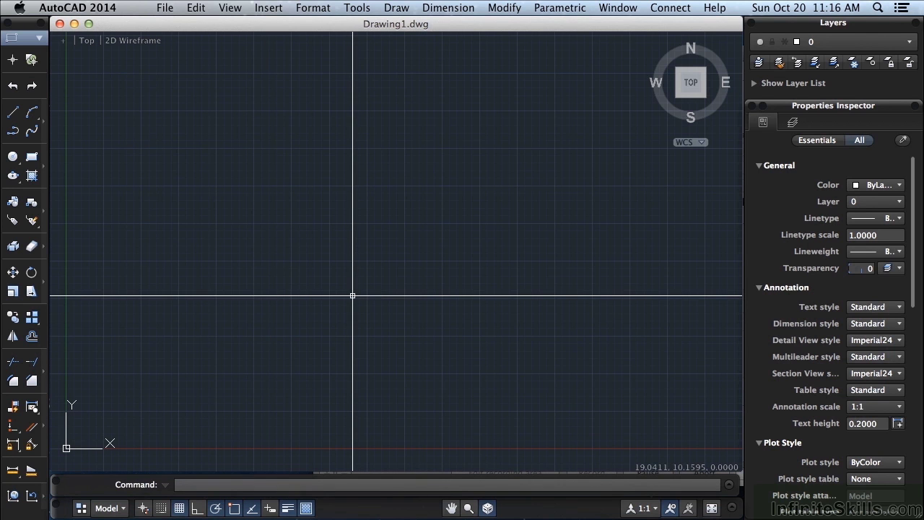
click(271, 510)
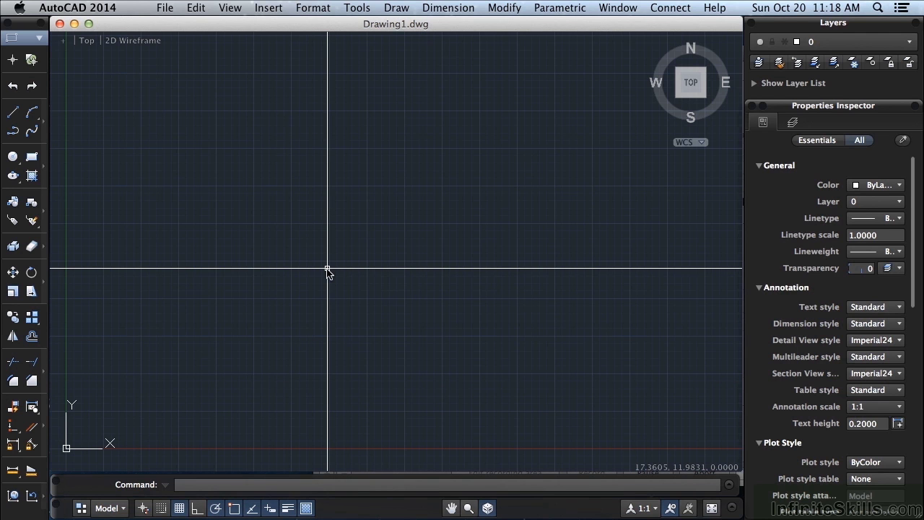
Step: Draw a large circle on the left via the CIR autocomplete, picking its center and radius
text(CI)
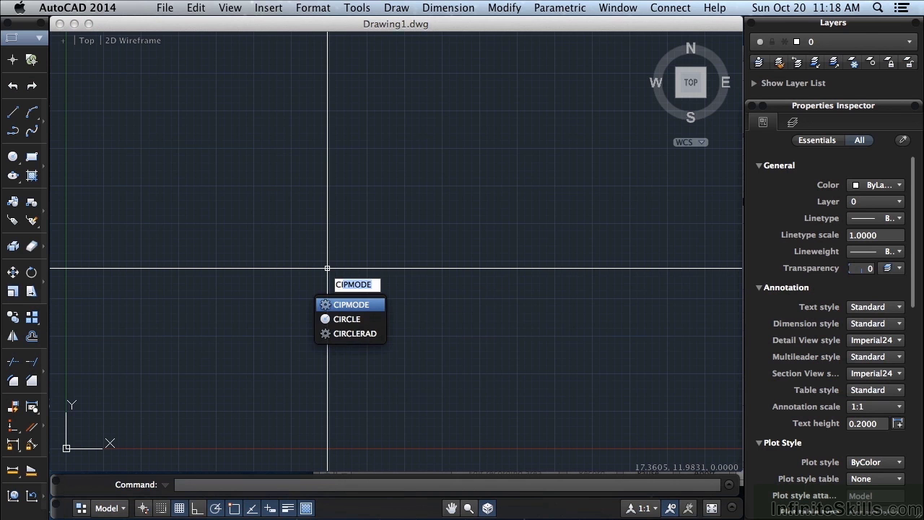
text(RCLE)
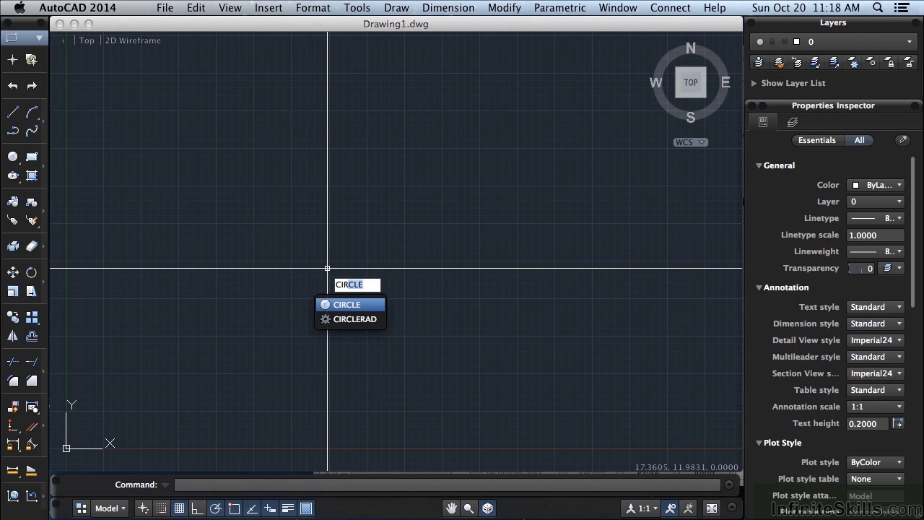
key(Return)
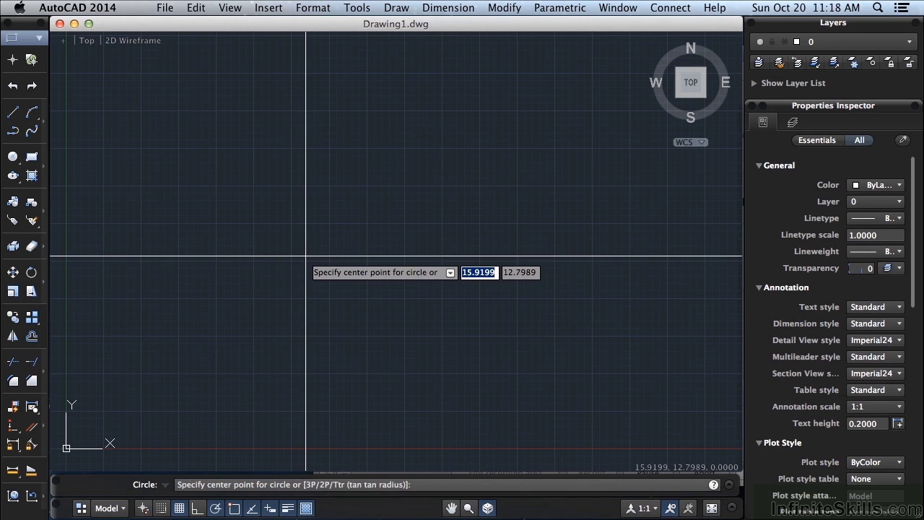
click(306, 256)
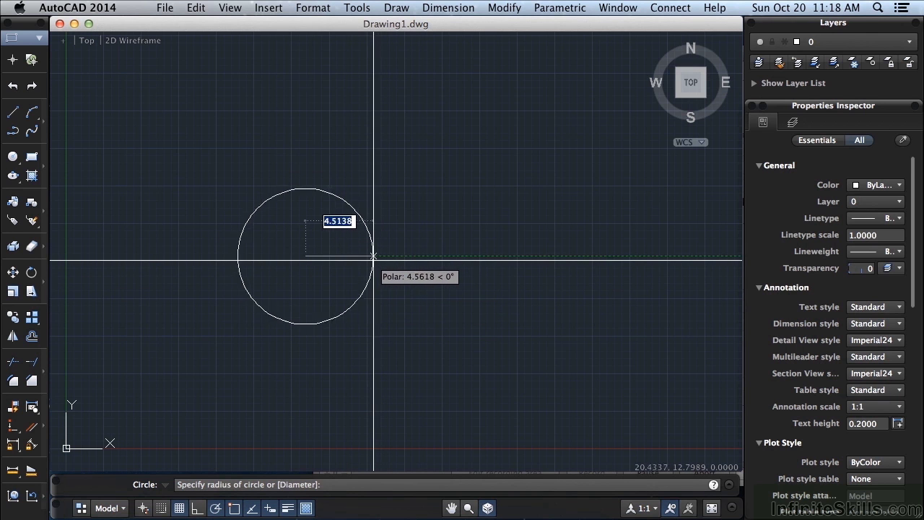
click(393, 281)
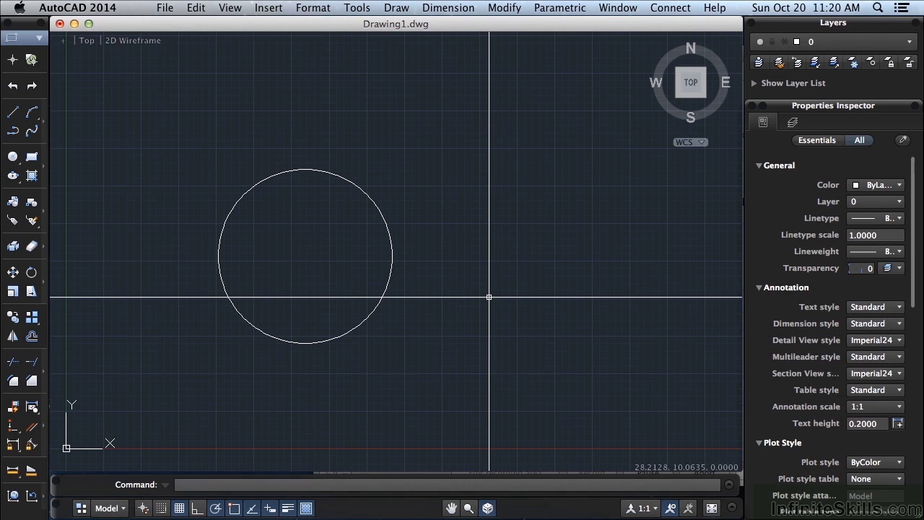
text(CIRCLE)
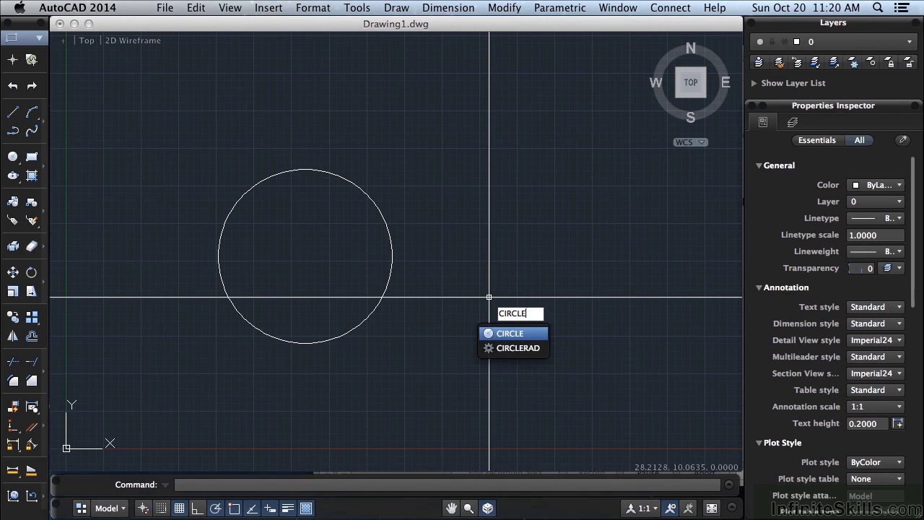
key(Return)
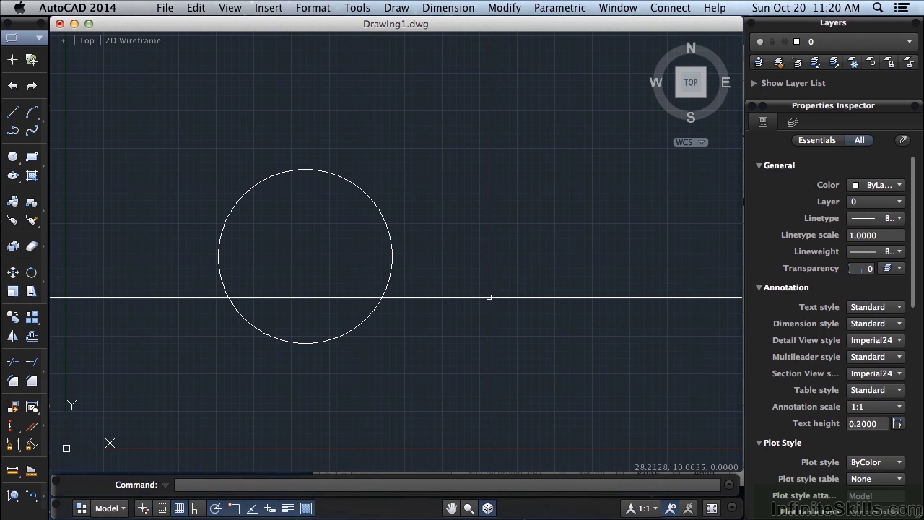
text(C)
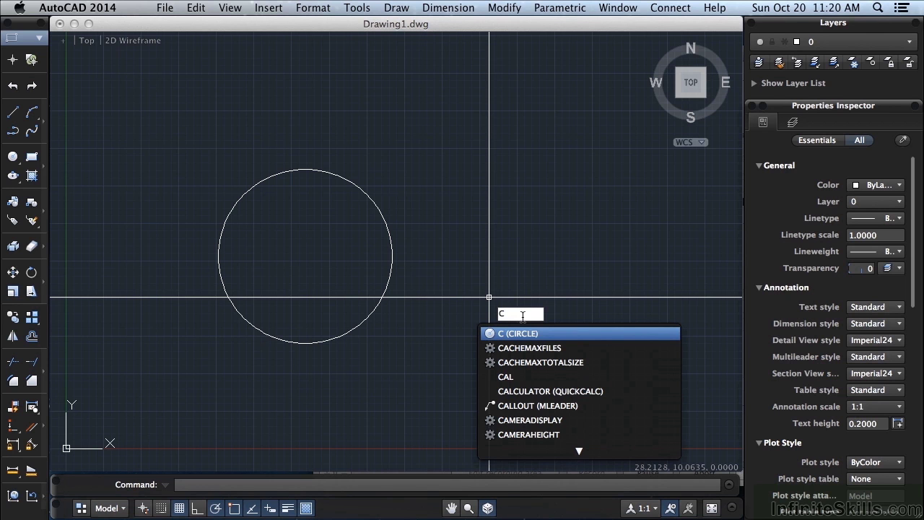
text(i)
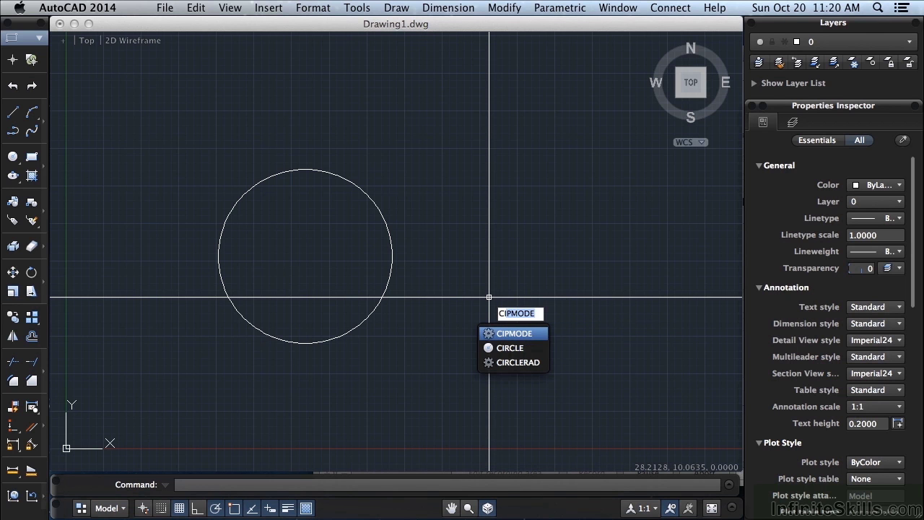
text(r)
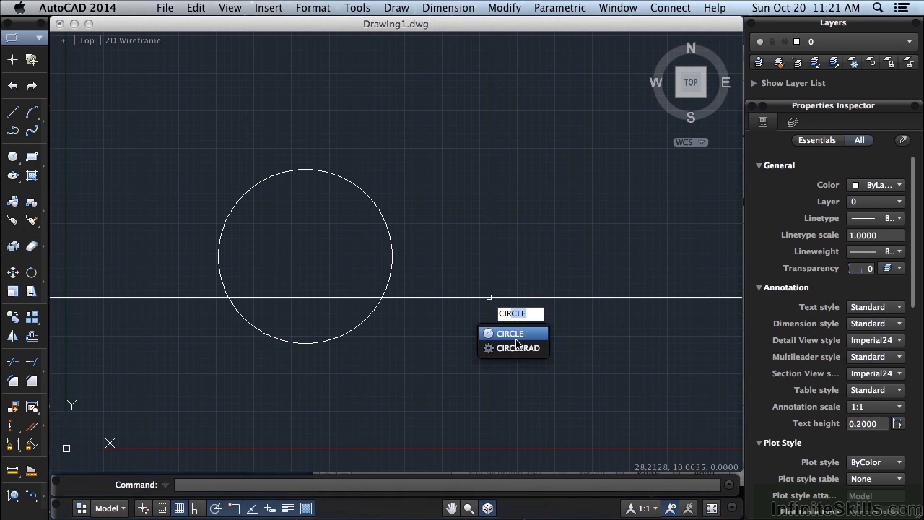
click(513, 333)
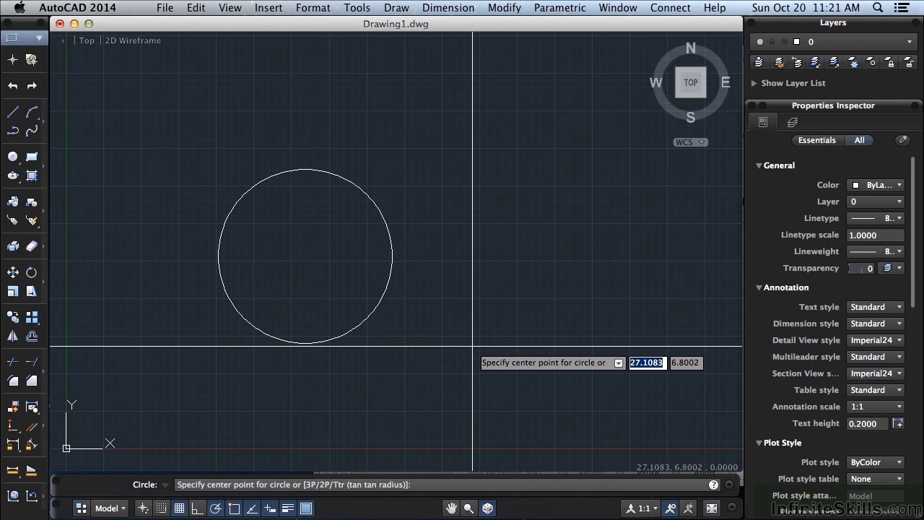
key(Escape)
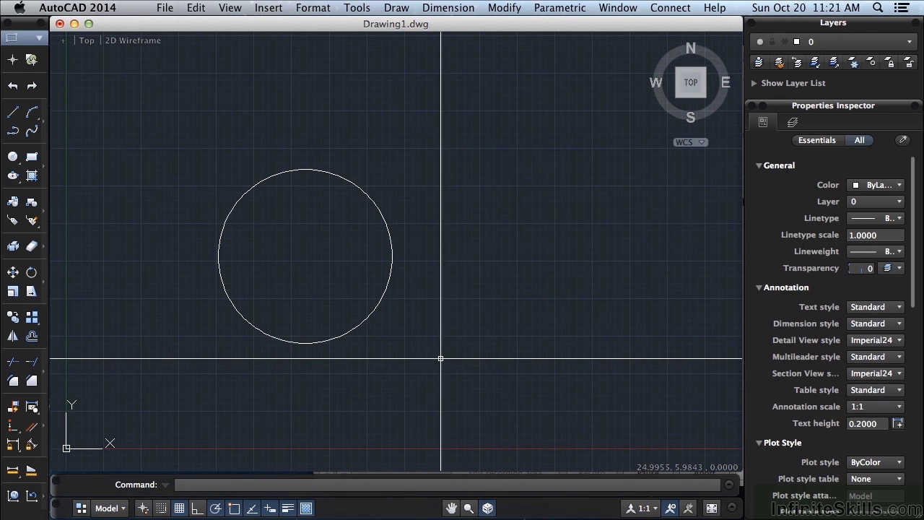
Step: Switch to the Drafting workspace and draw a smaller circle to the right of the large one
click(39, 38)
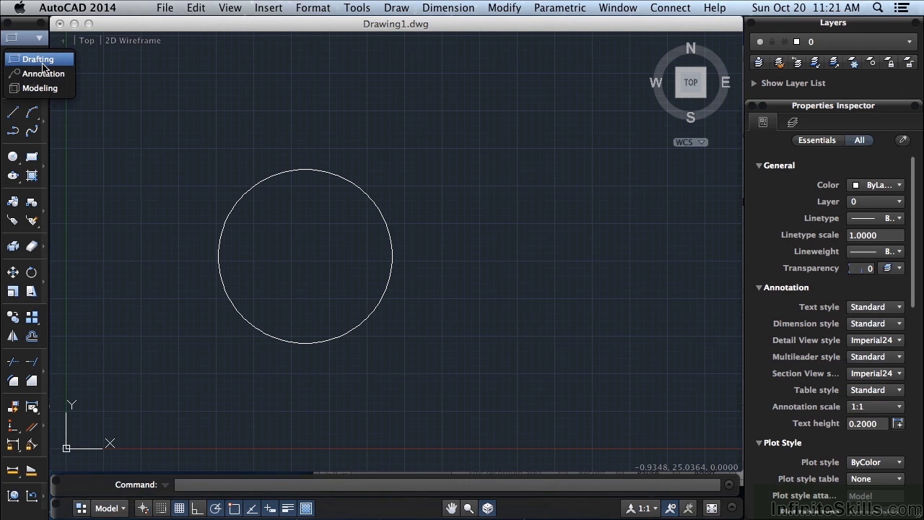
click(42, 63)
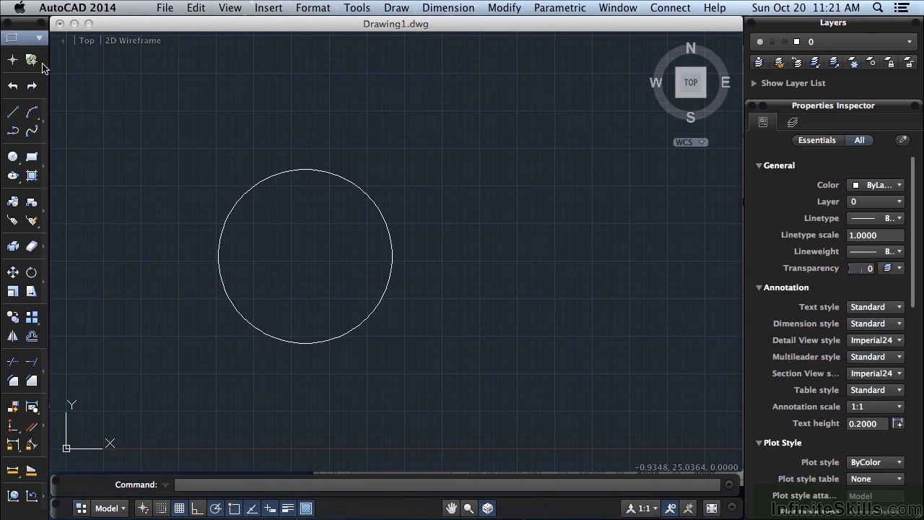
click(13, 158)
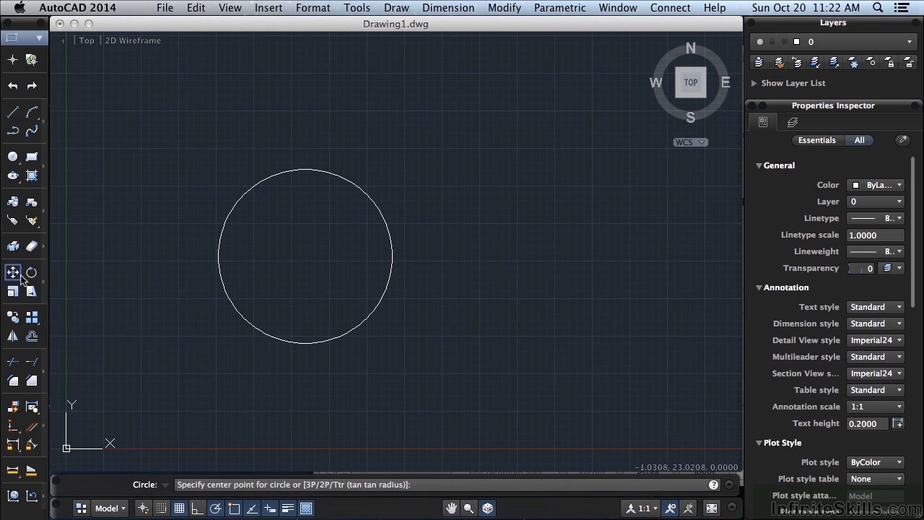
click(453, 183)
click(492, 197)
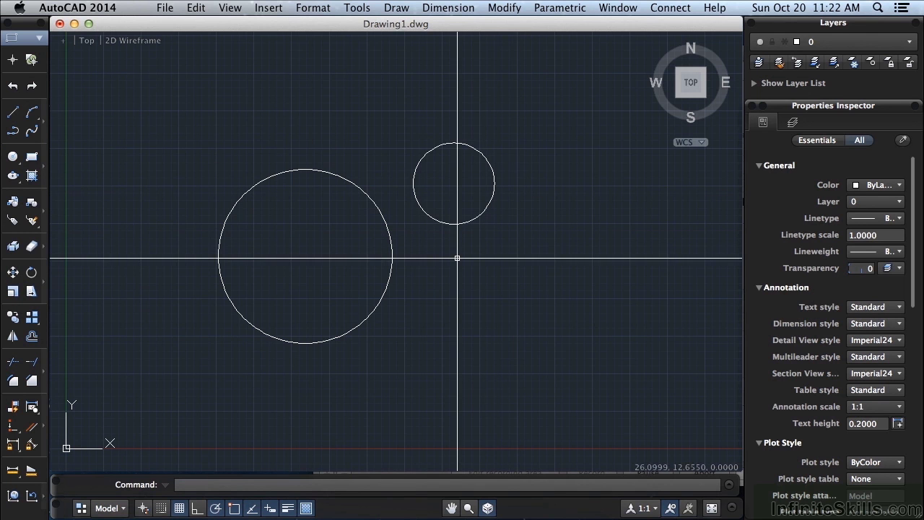
Step: Draw a small circle with the Center, Radius tool just above the large circle
click(14, 158)
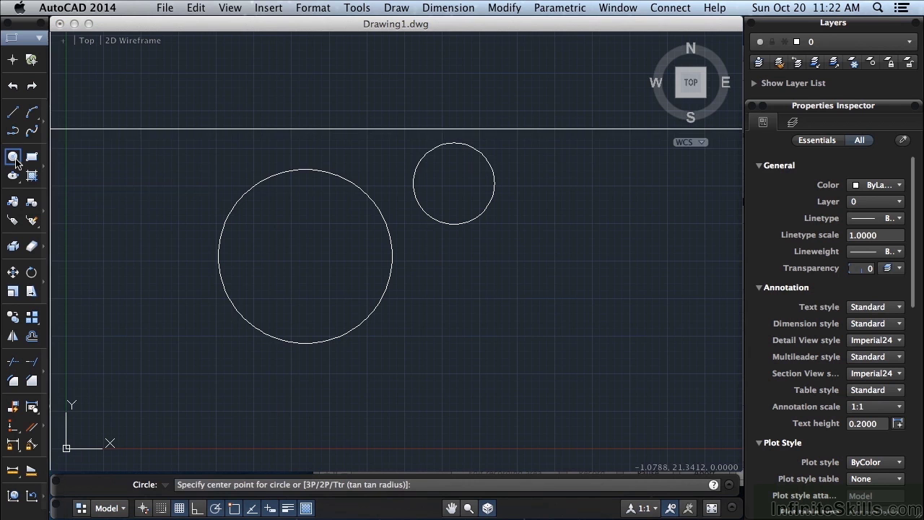
click(309, 138)
click(331, 137)
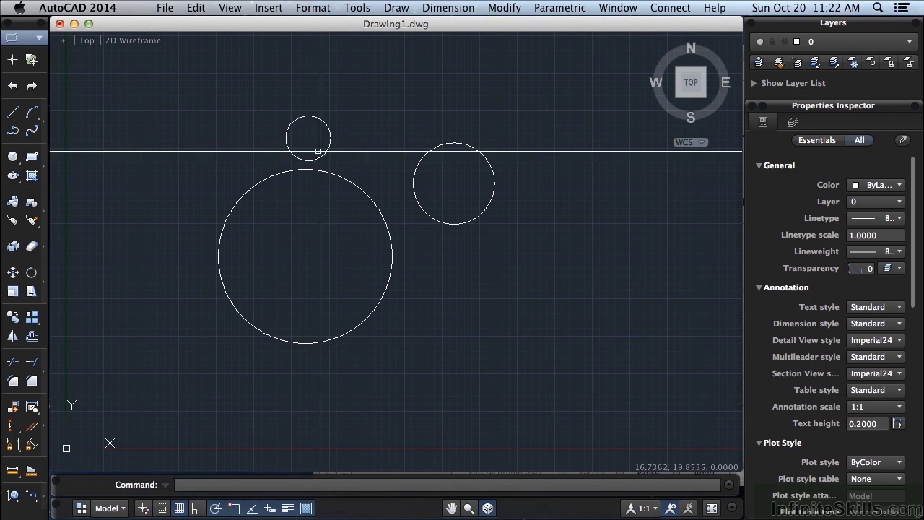
Step: Return to the Drafting tool set and draw a smaller circle concentric with the large circle
click(36, 41)
click(38, 88)
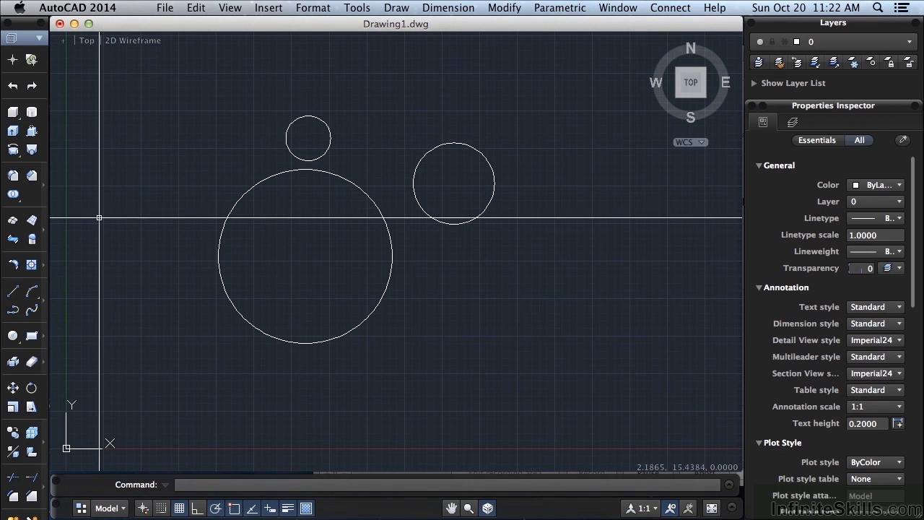
click(36, 39)
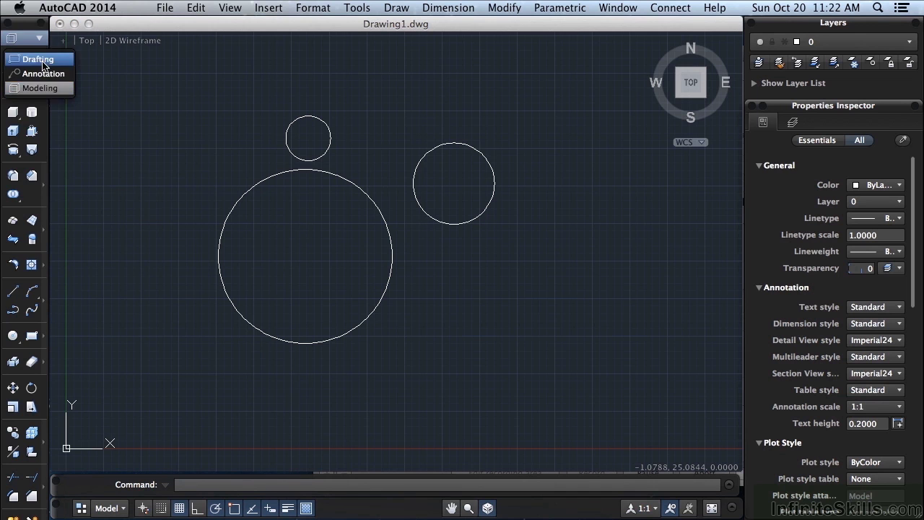
click(43, 62)
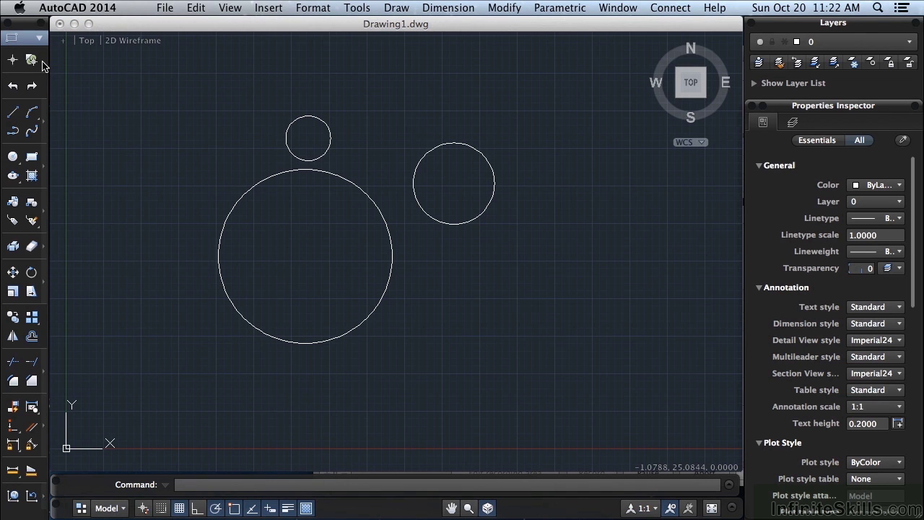
click(14, 161)
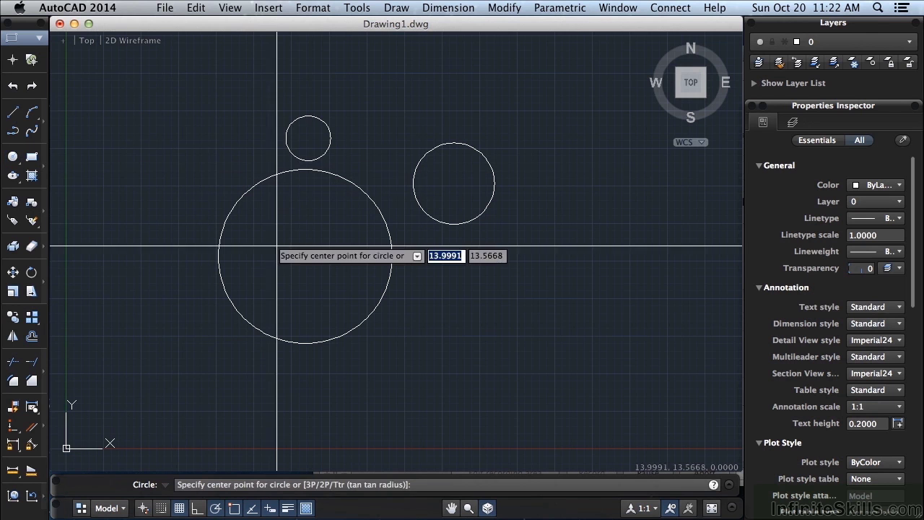
click(306, 252)
click(321, 228)
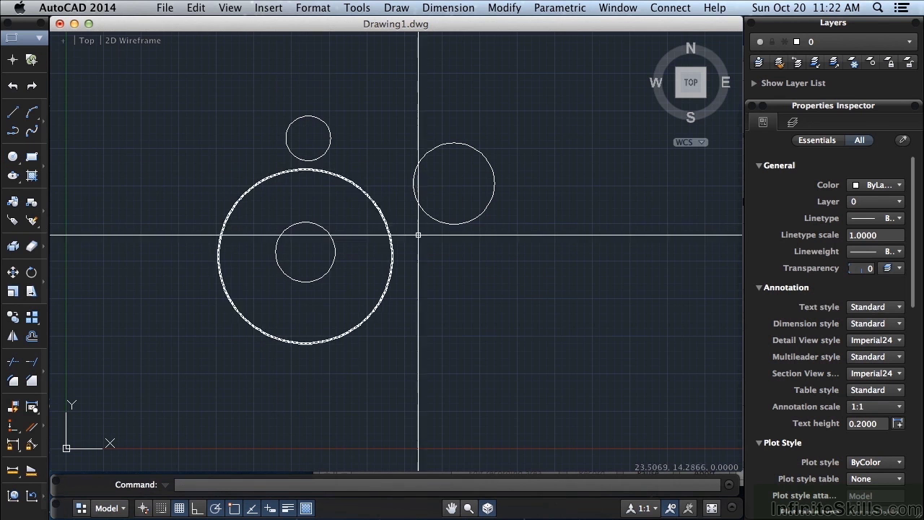
Step: Look at the Annotation tool set, switch back to Drafting, and cancel a restarted Circle command
click(39, 40)
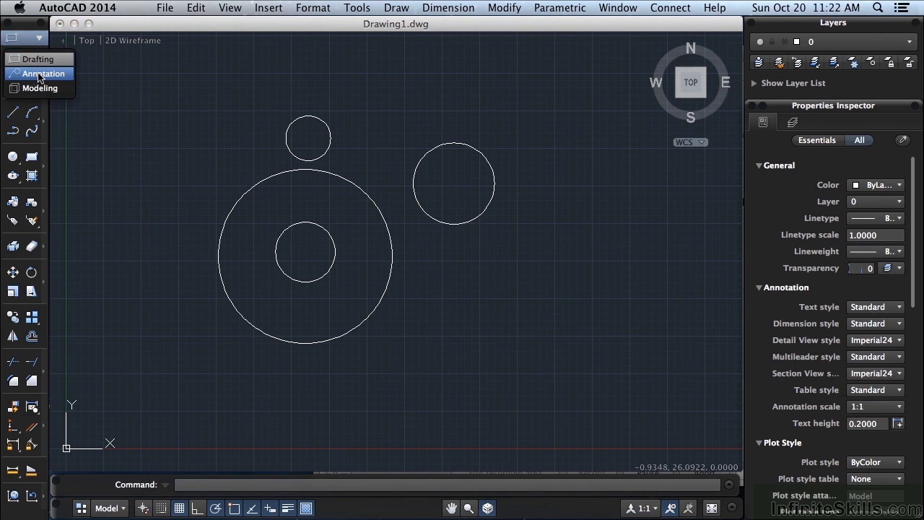
click(40, 76)
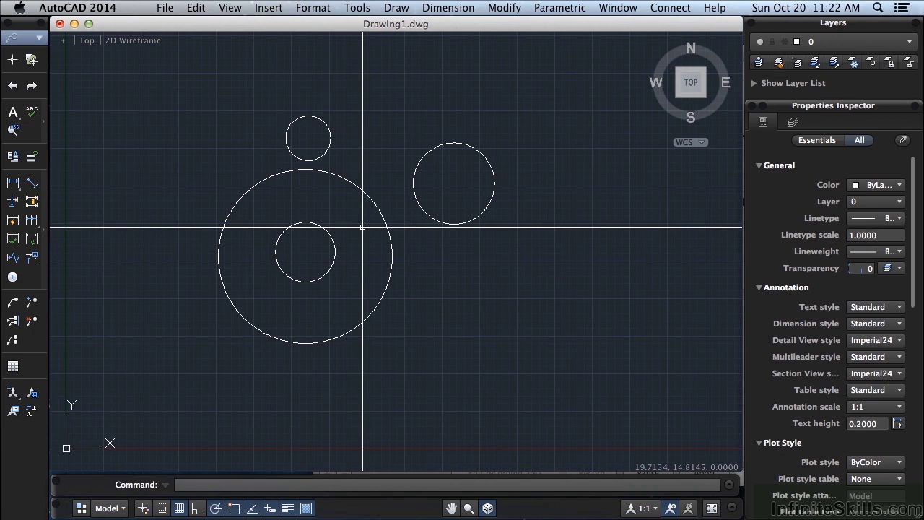
click(38, 42)
click(32, 58)
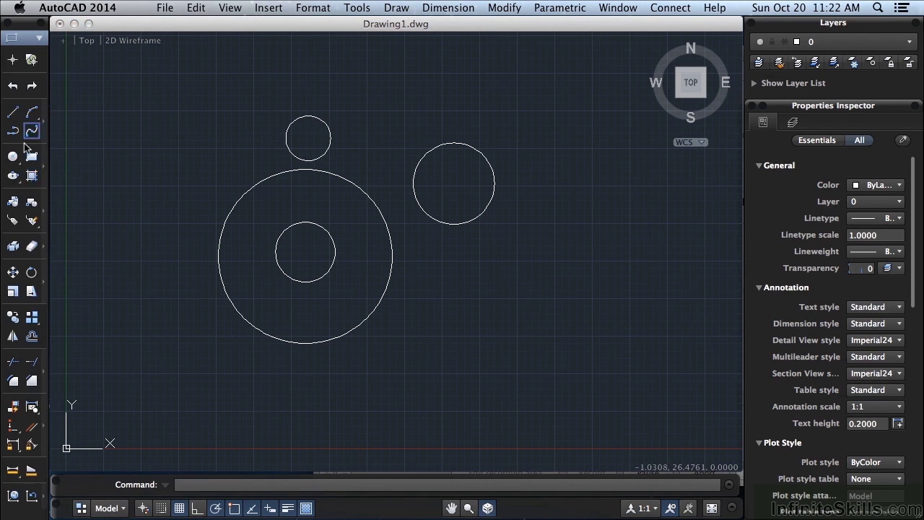
click(13, 157)
key(Escape)
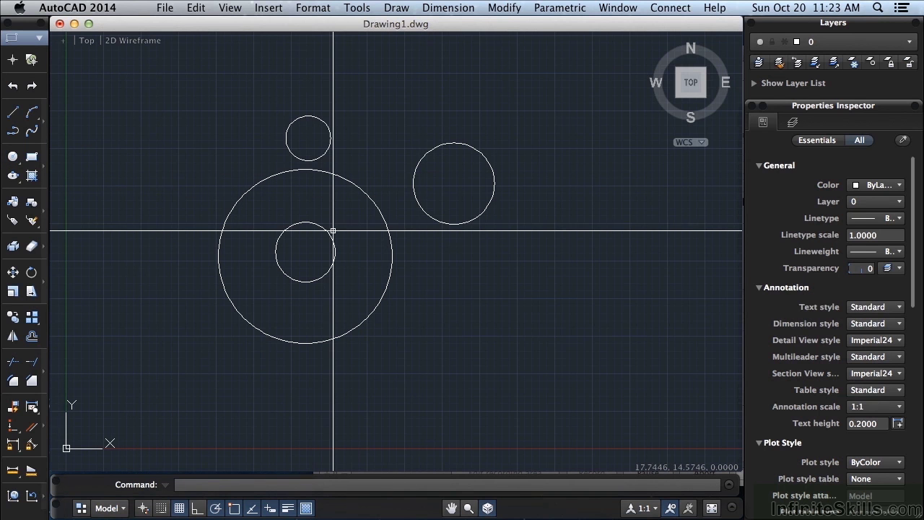
Step: Draw a circle overlapping the large circle's right side using the C shortcut
text(c)
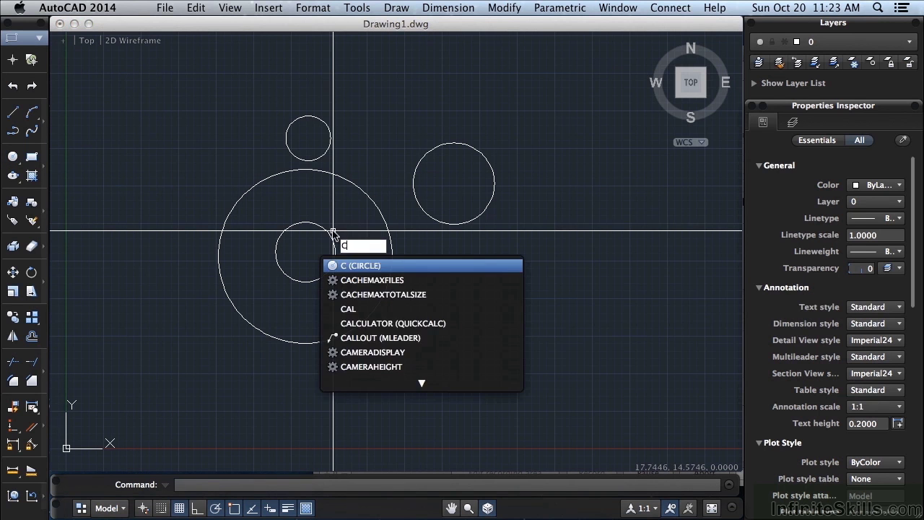
key(Return)
click(408, 267)
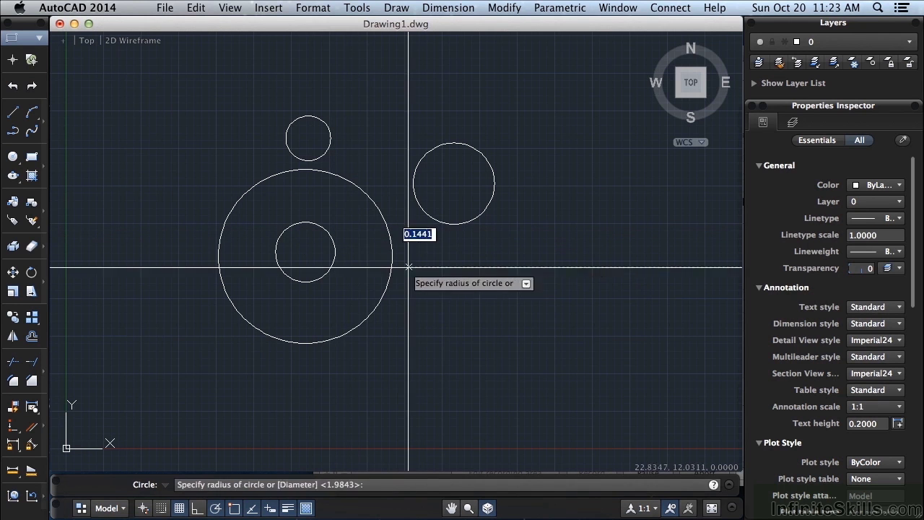
click(455, 276)
Step: Draw another, smaller circle further down to the right with C again
text(c)
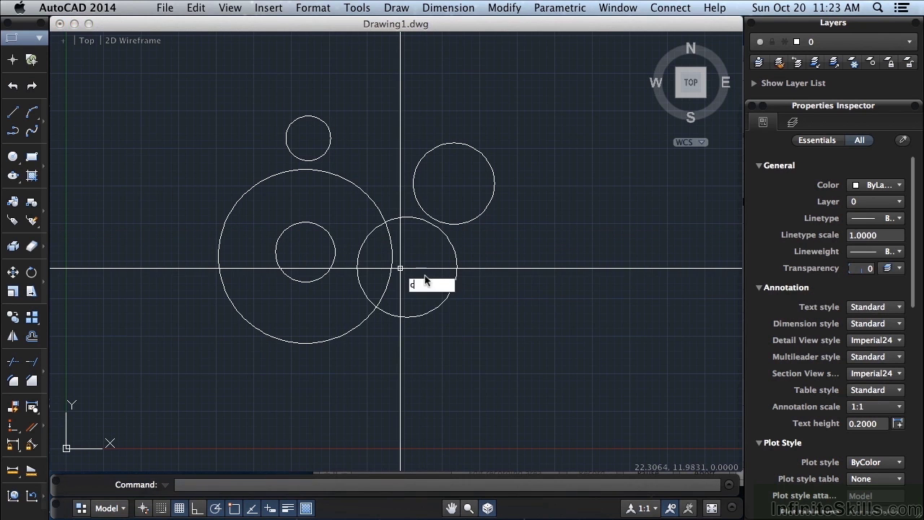
key(Return)
click(513, 309)
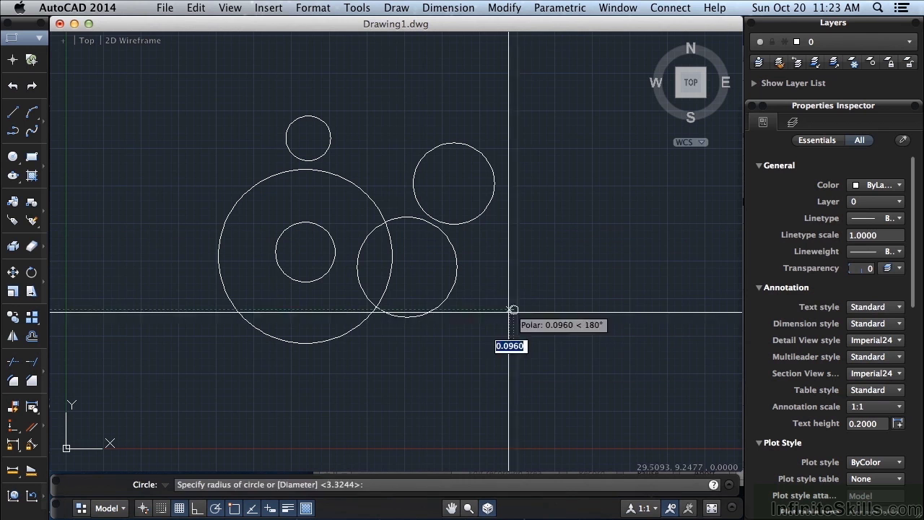
click(488, 319)
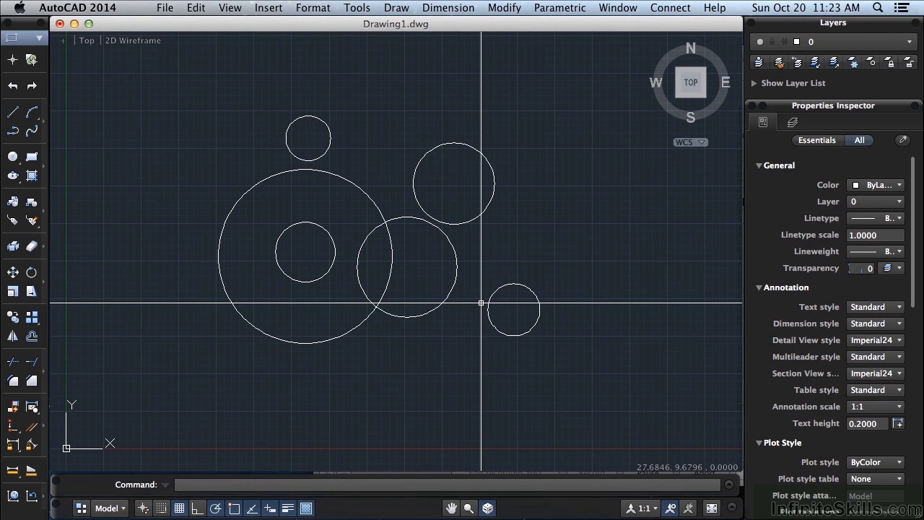
text(L)
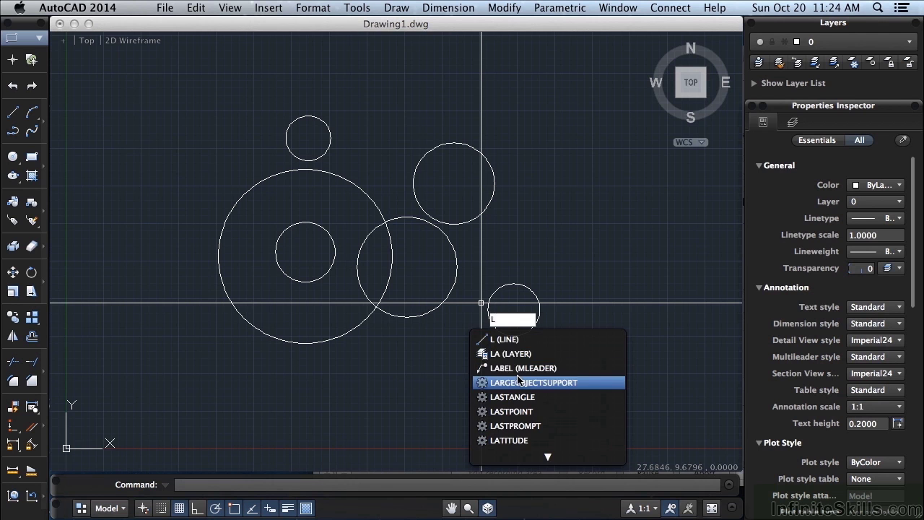
key(Escape)
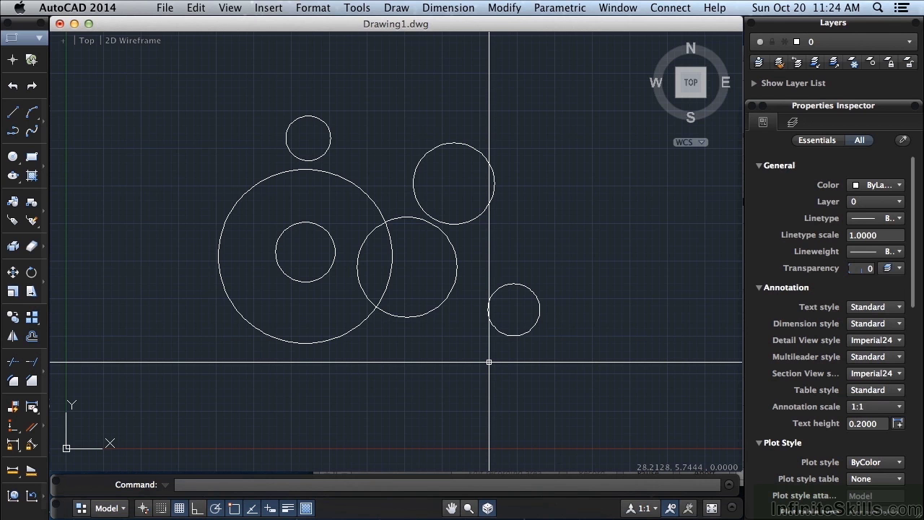
text(CIRCLE)
key(Up)
key(Up)
key(Up)
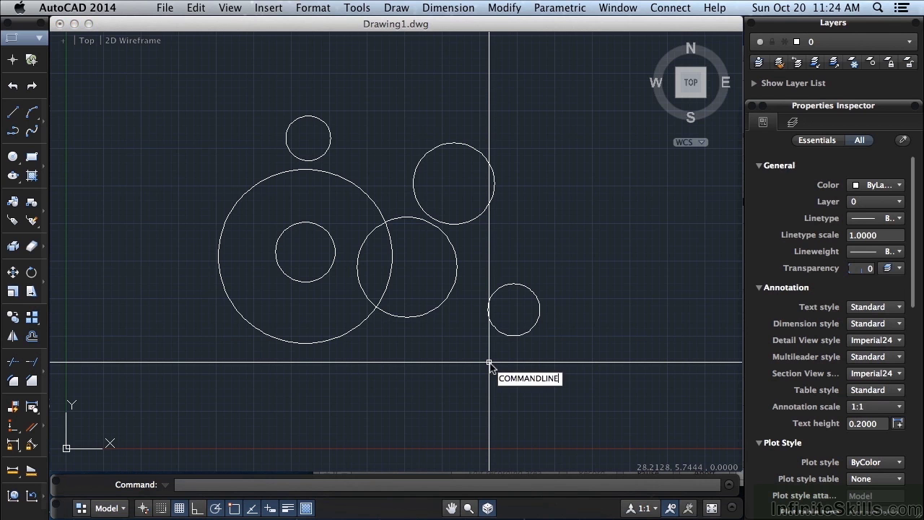
key(Down)
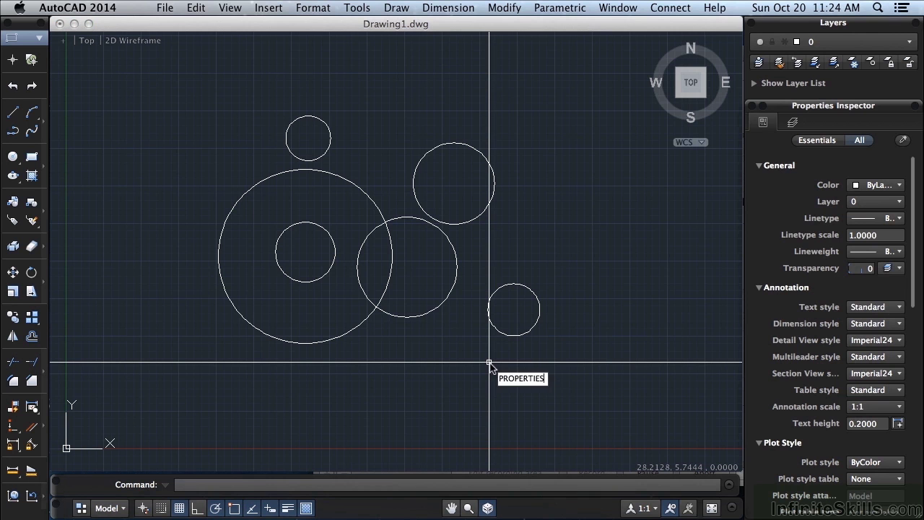
key(Escape)
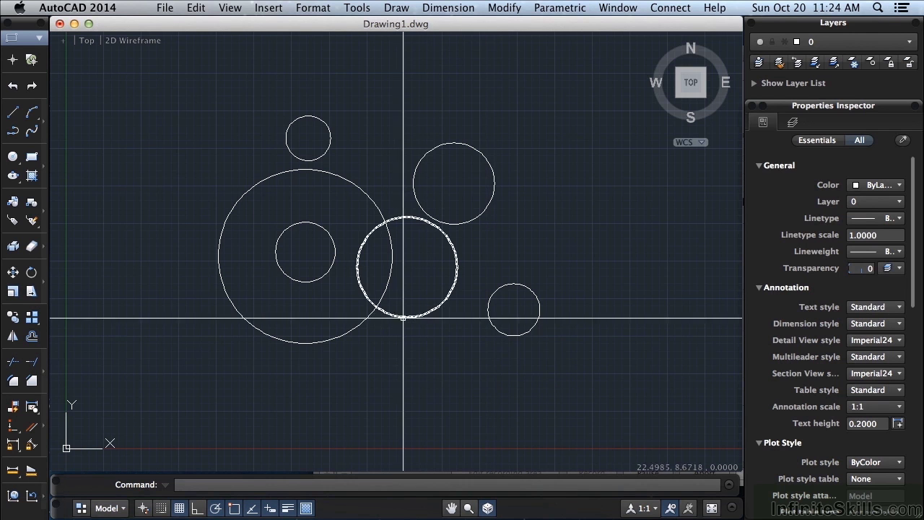
key(Up)
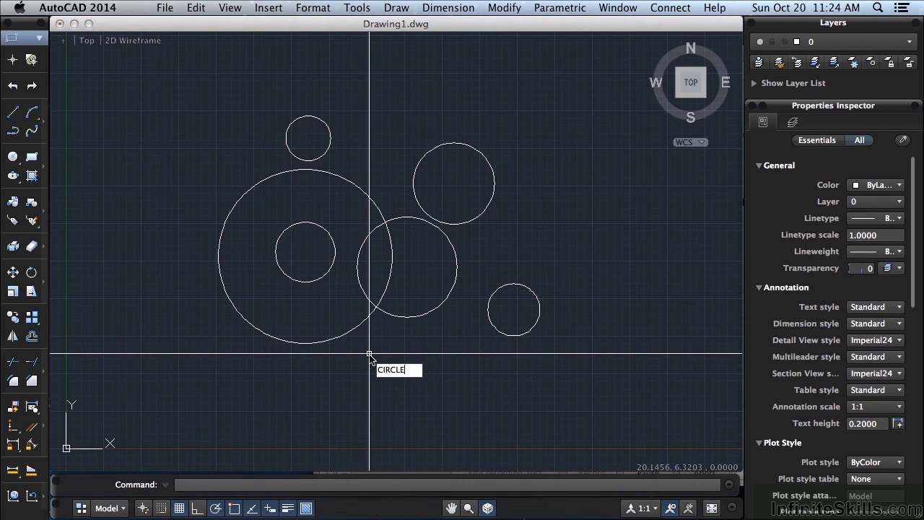
key(Up)
key(Up)
key(Up)
key(Down)
key(Down)
key(Down)
key(Return)
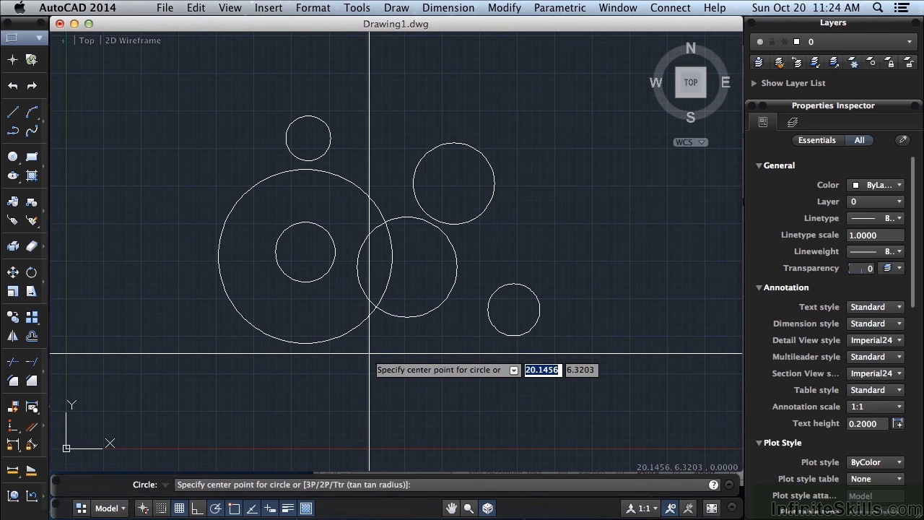
key(Escape)
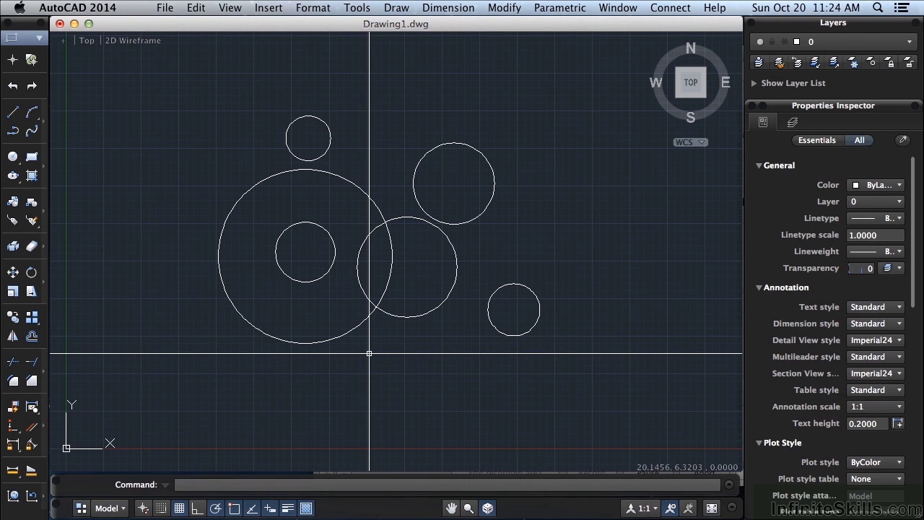